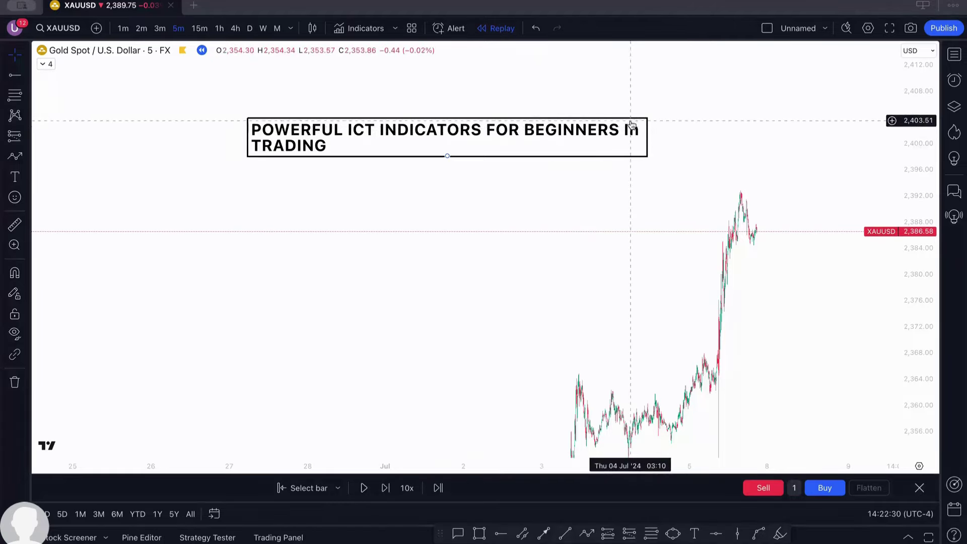
Move the 'POWERFUL ICT INDICATORS FOR BEGINNERS' title box slightly lower on the gold chart
left_click_drag(416, 145, 427, 181)
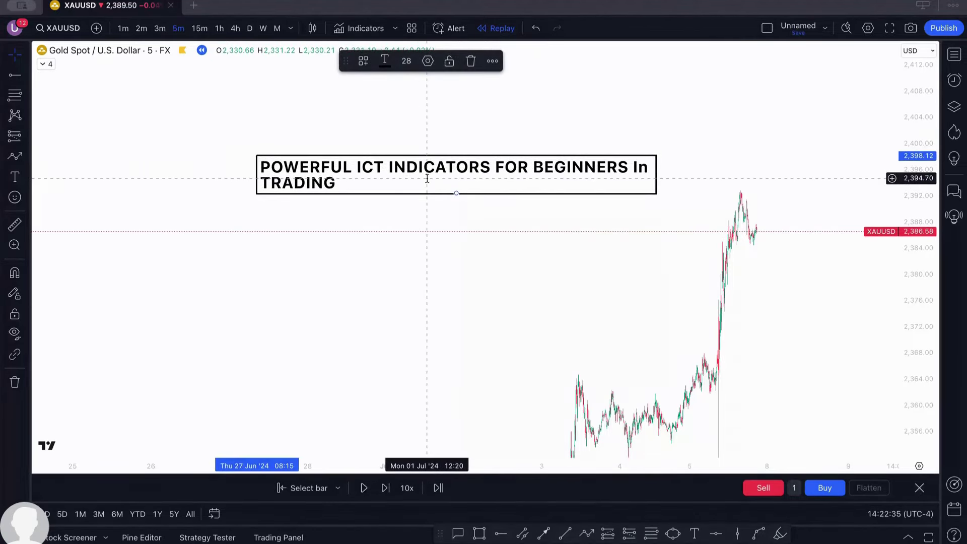
Search indicators for 'smart' and switch on Smart Money Concepts [LuxAlgo] from the chart legend
left_click(369, 30)
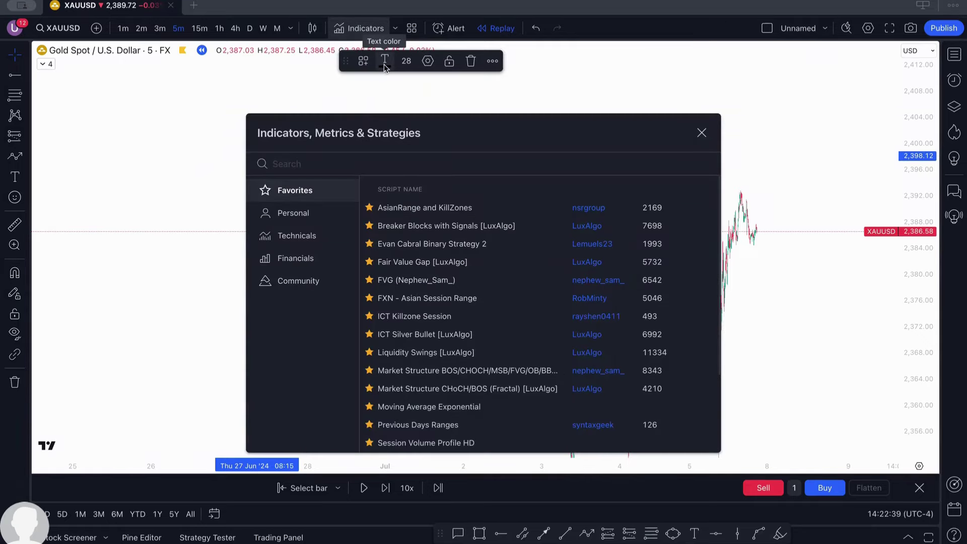
type("smart")
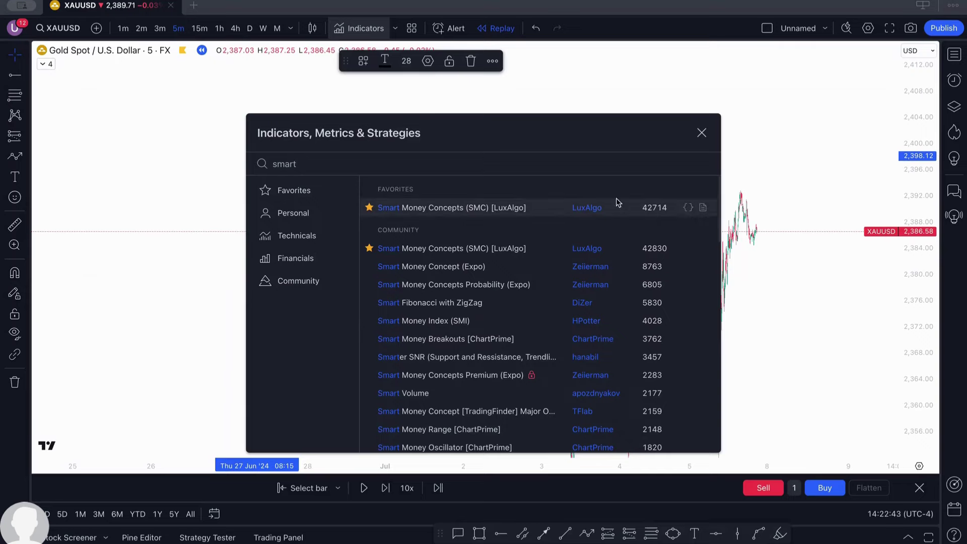
left_click(701, 132)
left_click(49, 62)
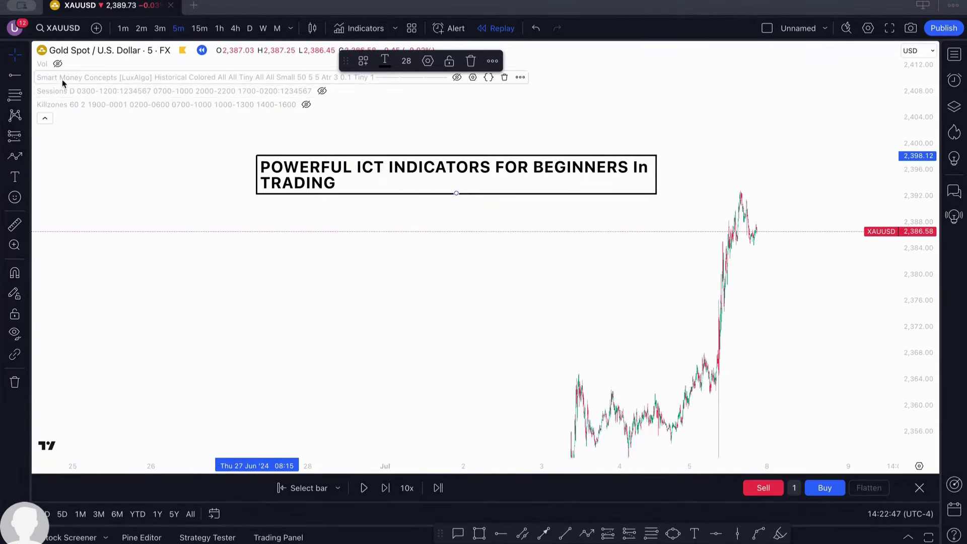
left_click(457, 77)
left_click(43, 120)
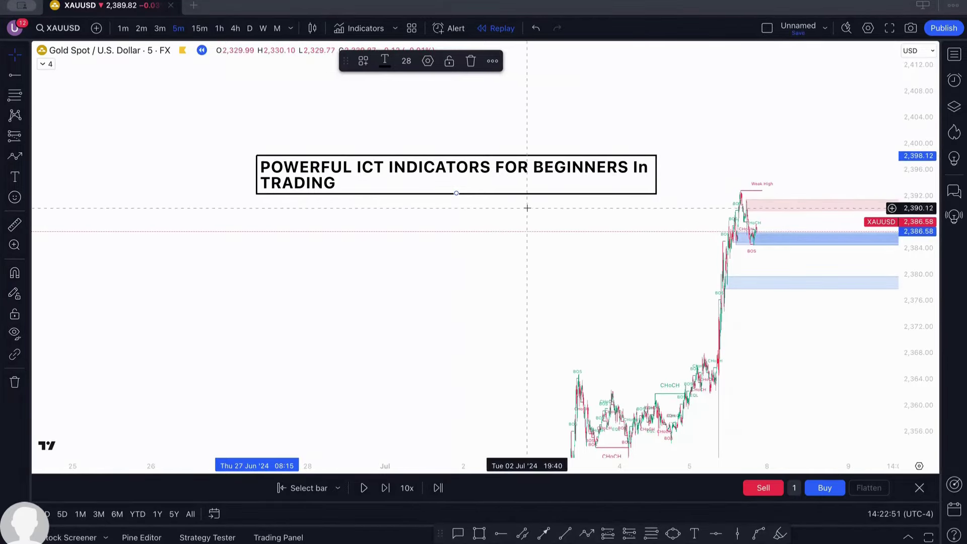
left_click(42, 66)
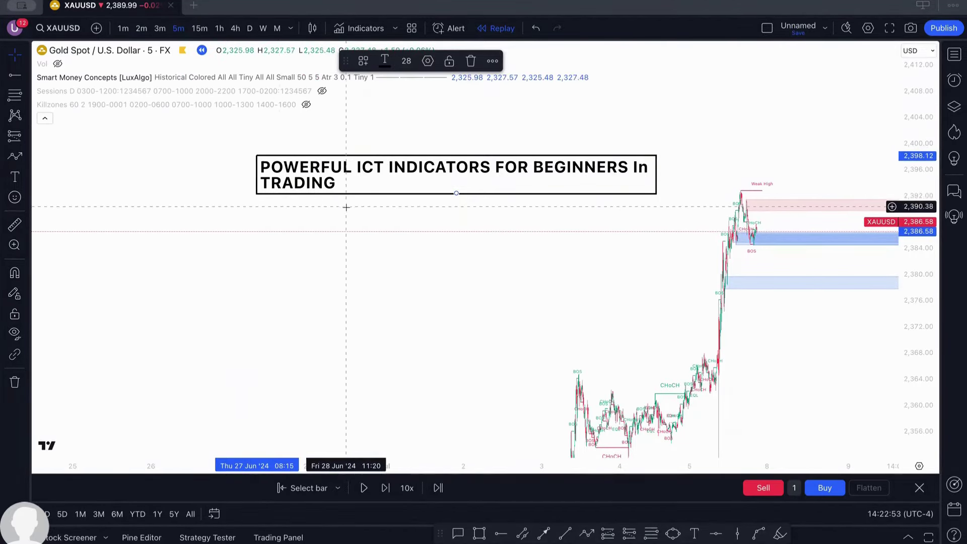
scroll(346, 209, "up", 5)
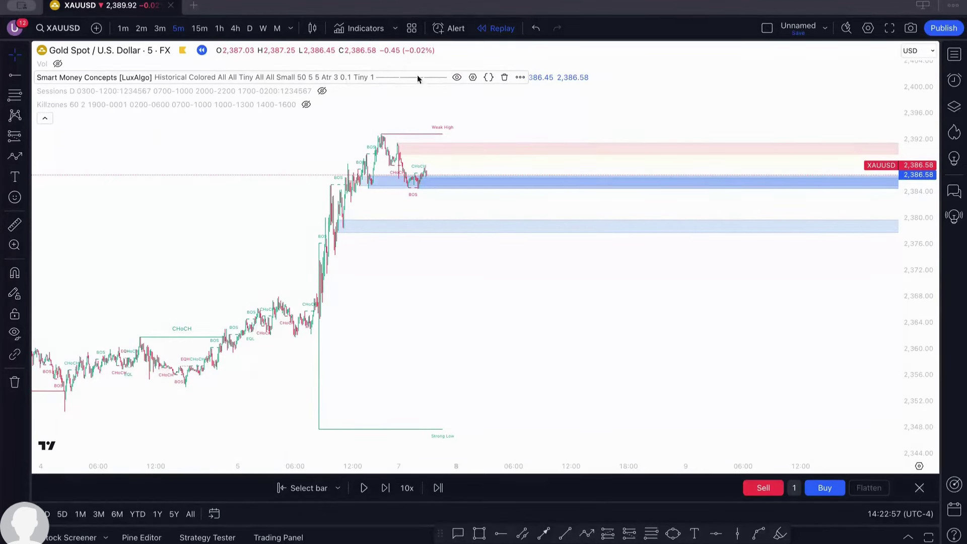
left_click(473, 77)
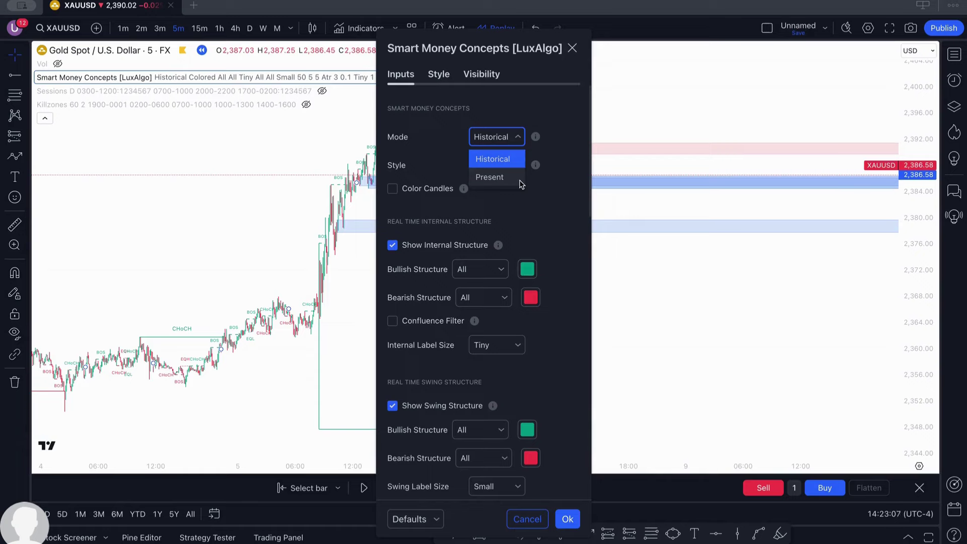
left_click(496, 216)
scroll(487, 325, "down", 5)
scroll(486, 326, "down", 3)
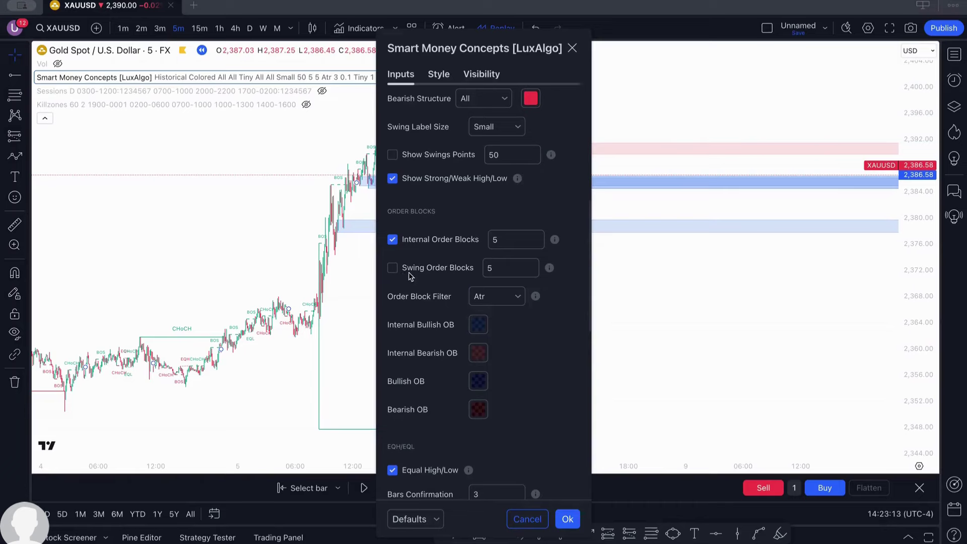
scroll(448, 286, "down", 6)
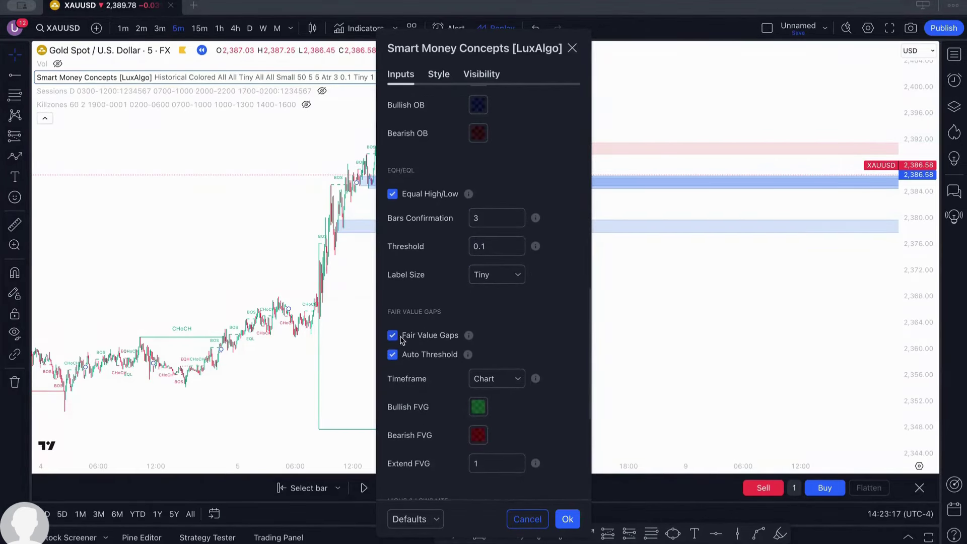
scroll(417, 296, "down", 5)
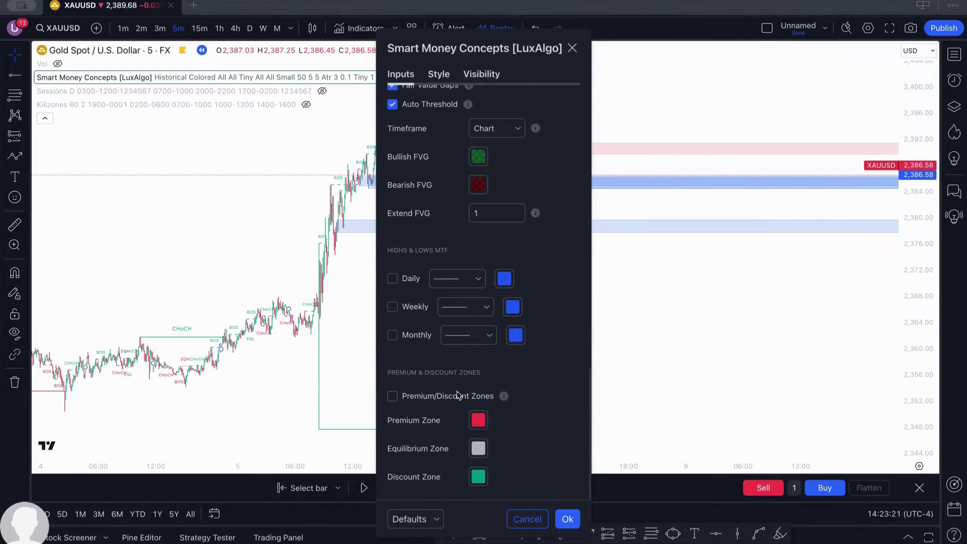
scroll(483, 146, "up", 15)
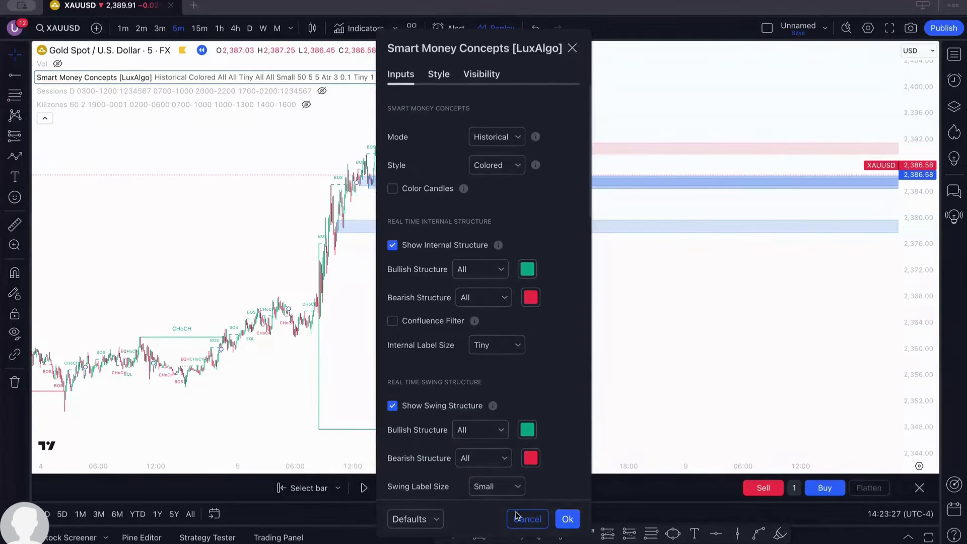
left_click(568, 519)
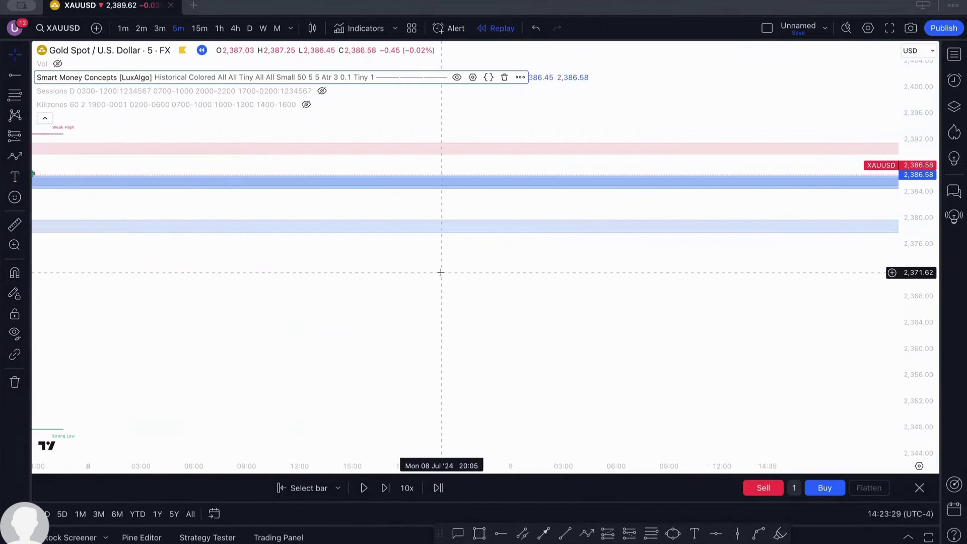
Stretch the price scale and zoom in on the latest gold candles near 2,385
left_click_drag(919, 375, 919, 302)
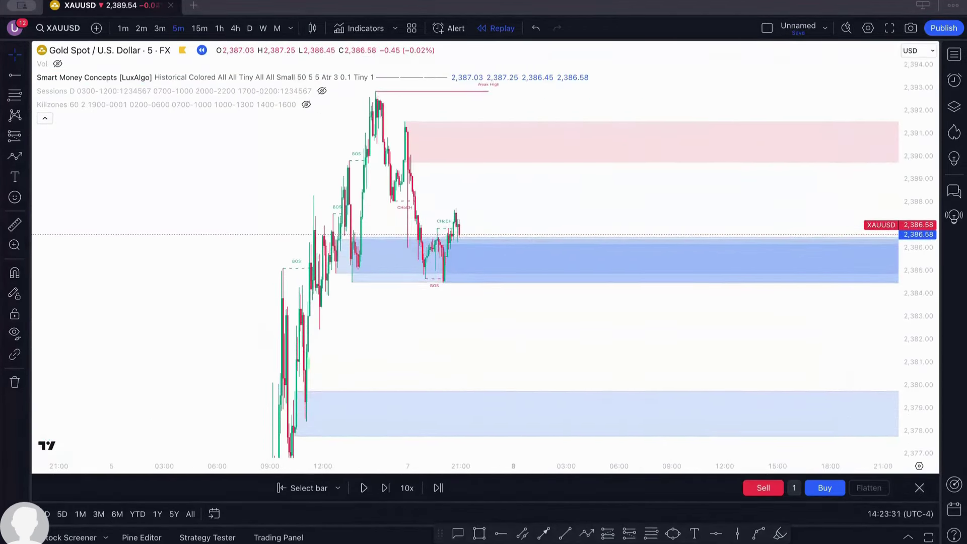
scroll(254, 203, "up", 3)
left_click_drag(216, 199, 579, 224)
scroll(606, 194, "up", 2)
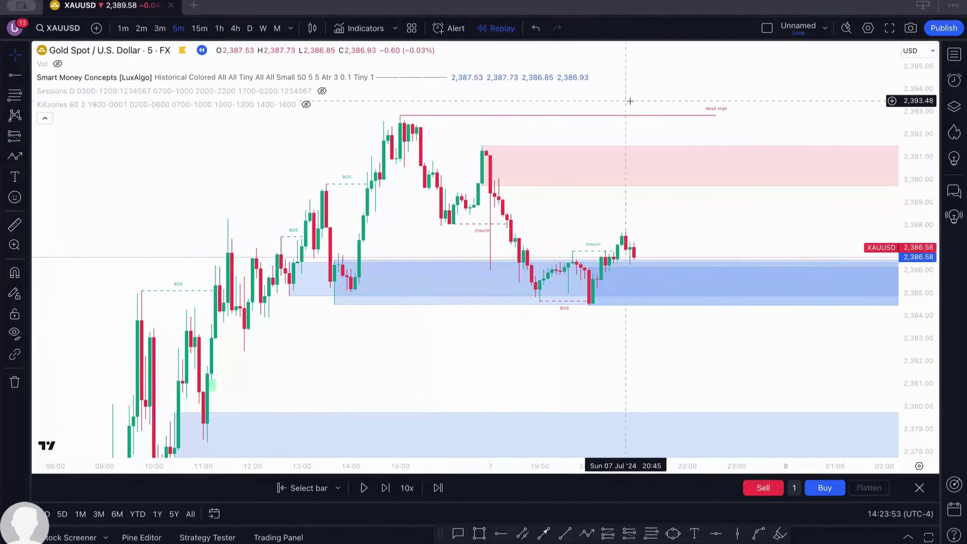
Step the bar replay forward five bars, then restart it from the Jul 7 21:26 bar
left_click(385, 487)
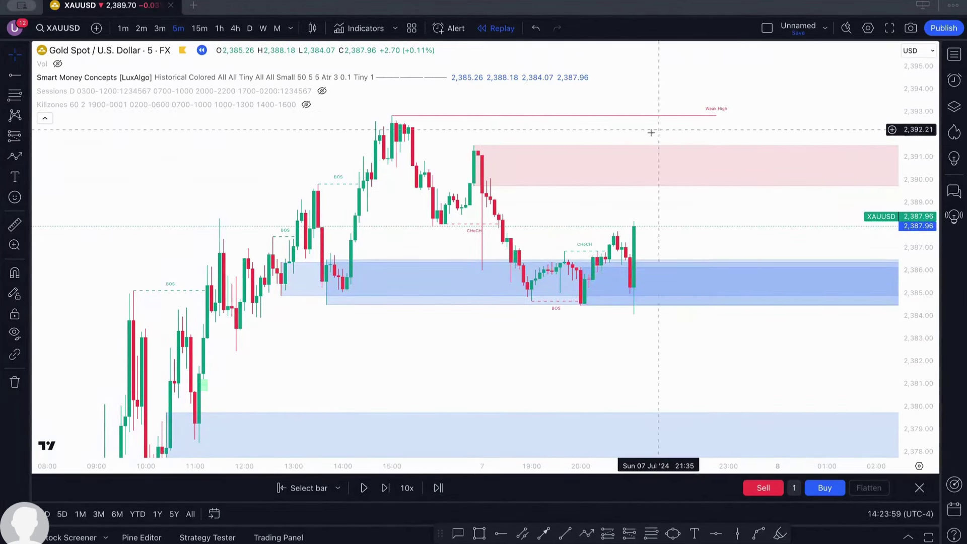
left_click(387, 492)
left_click(387, 492)
left_click(387, 492)
left_click(387, 493)
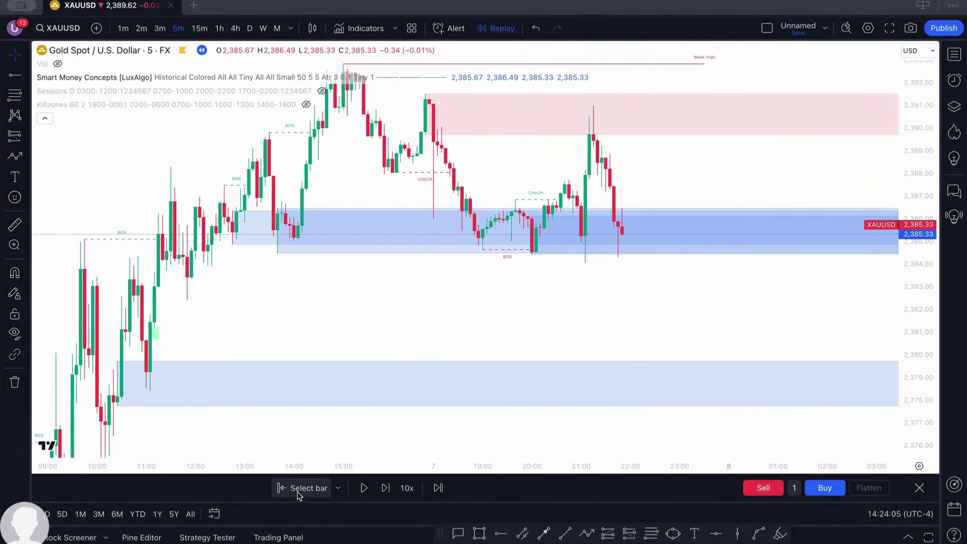
left_click(298, 493)
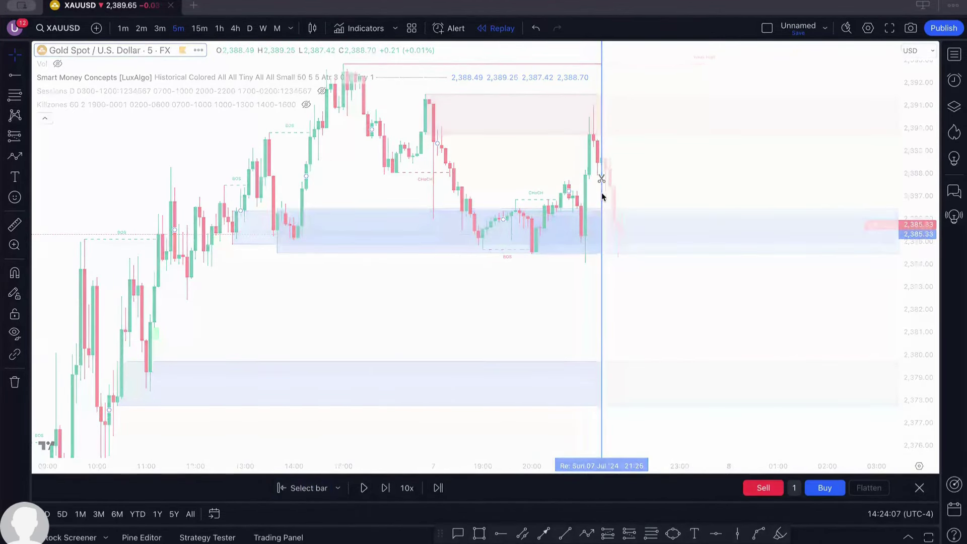
left_click(601, 179)
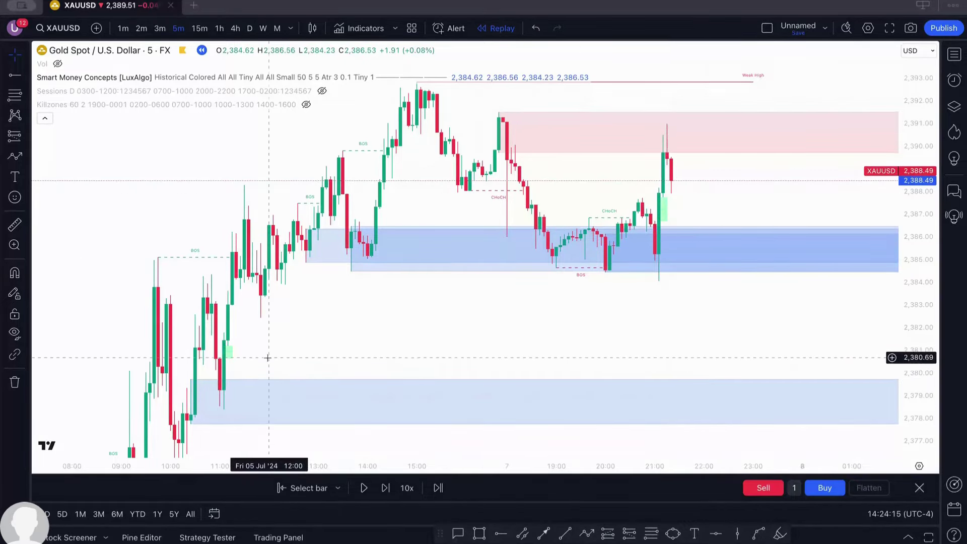
Scroll back through earlier 5-minute bars to Jul 4–5, then switch to the 15-minute timeframe
scroll(353, 222, "left", 3)
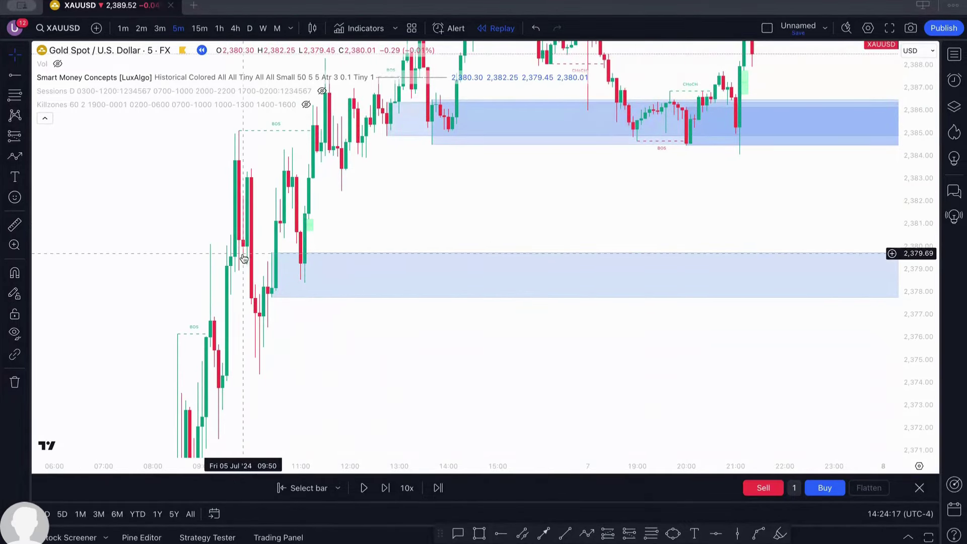
scroll(327, 237, "left", 5)
scroll(404, 269, "left", 7)
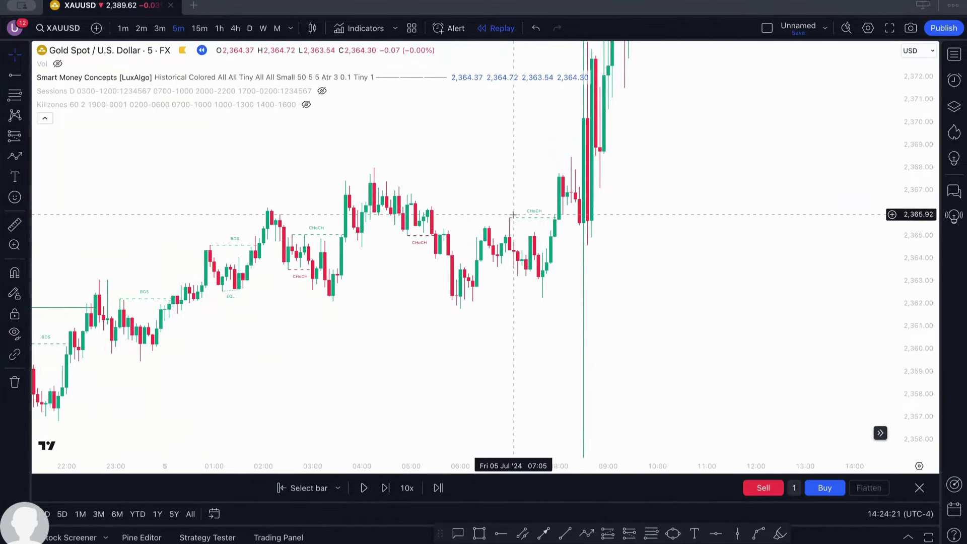
scroll(328, 239, "down", 5)
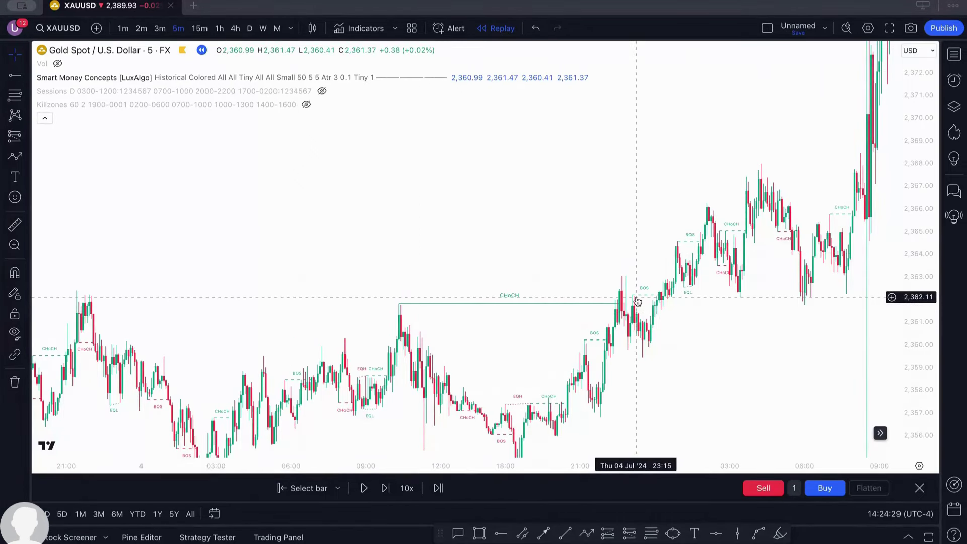
left_click_drag(624, 369, 488, 317)
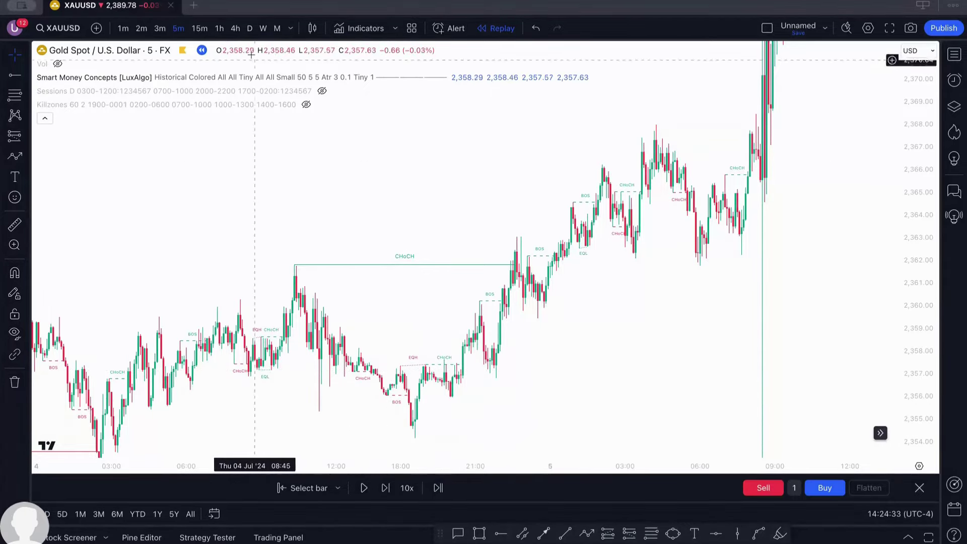
left_click(199, 28)
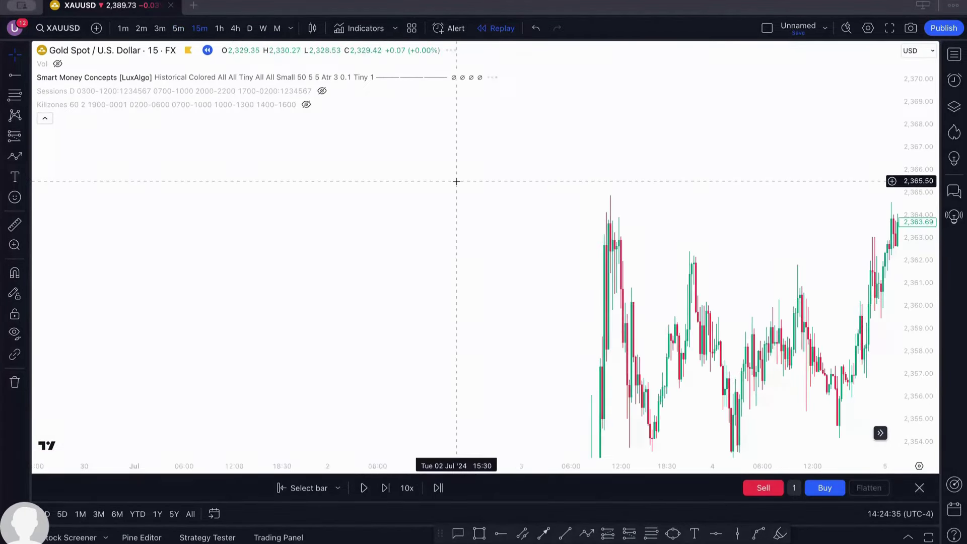
Pan the 15-minute chart across the Jul 3–5 bars and their structure labels
left_click_drag(581, 231, 171, 200)
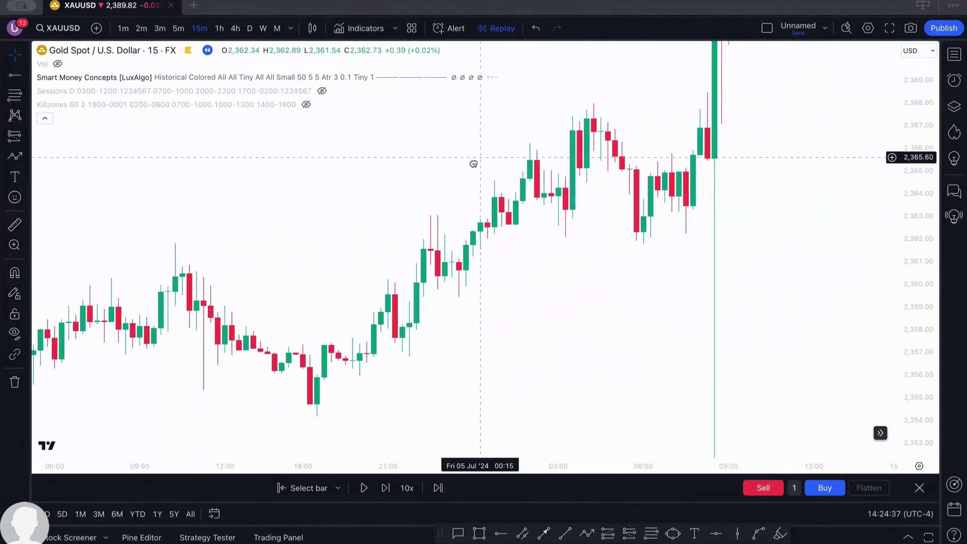
left_click_drag(473, 162, 406, 244)
mouse_move(345, 222)
left_mouse_down()
mouse_move(440, 181)
mouse_move(565, 208)
left_mouse_up()
left_click_drag(675, 213, 310, 215)
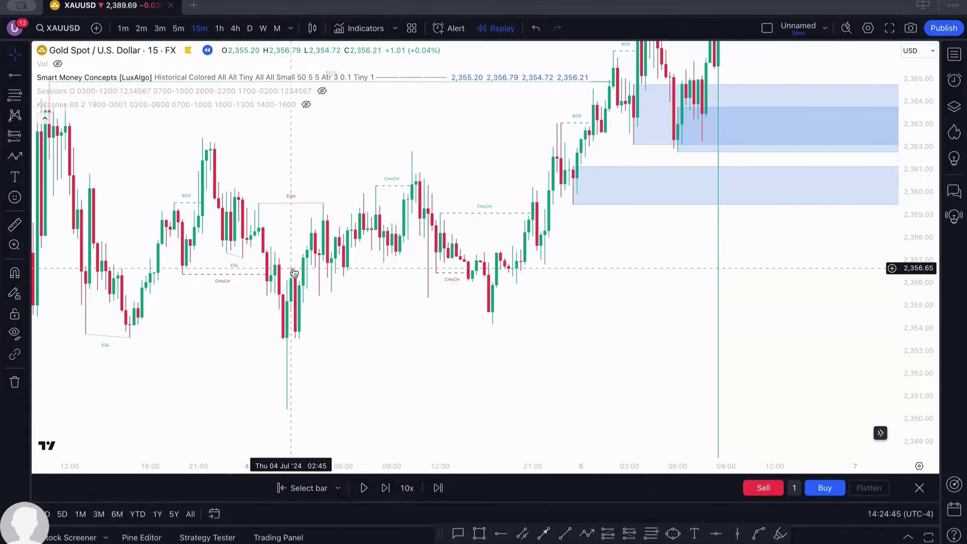
left_click_drag(373, 220, 252, 377)
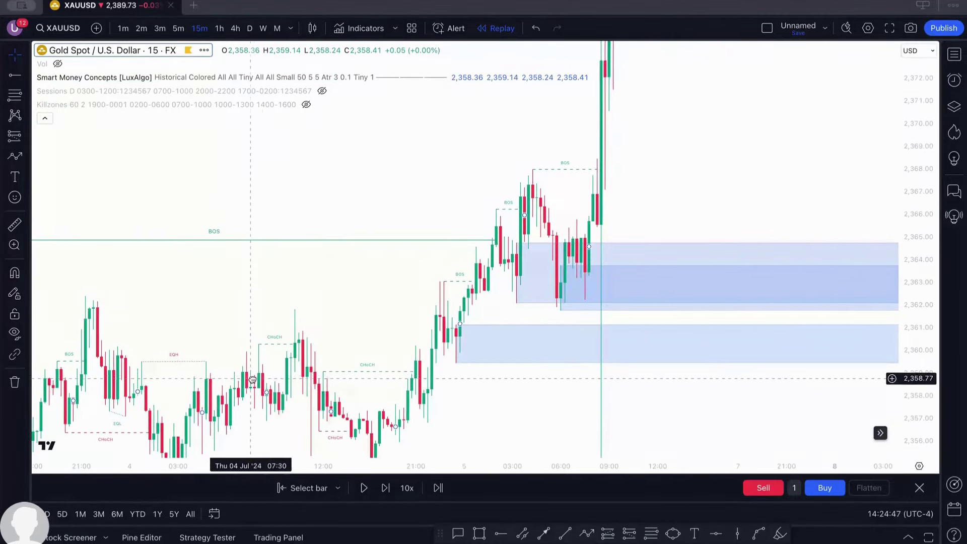
left_click_drag(735, 144, 694, 391)
scroll(695, 390, "down", 3)
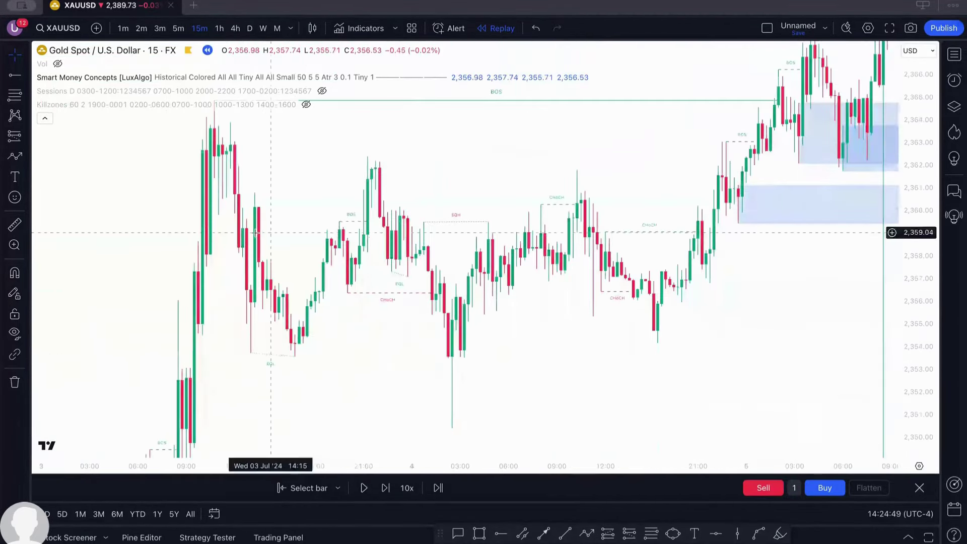
scroll(475, 302, "up", 3)
Pan back from Jul 1–3 to the 27–28 Jun 15-minute price action
left_click_drag(192, 319, 364, 263)
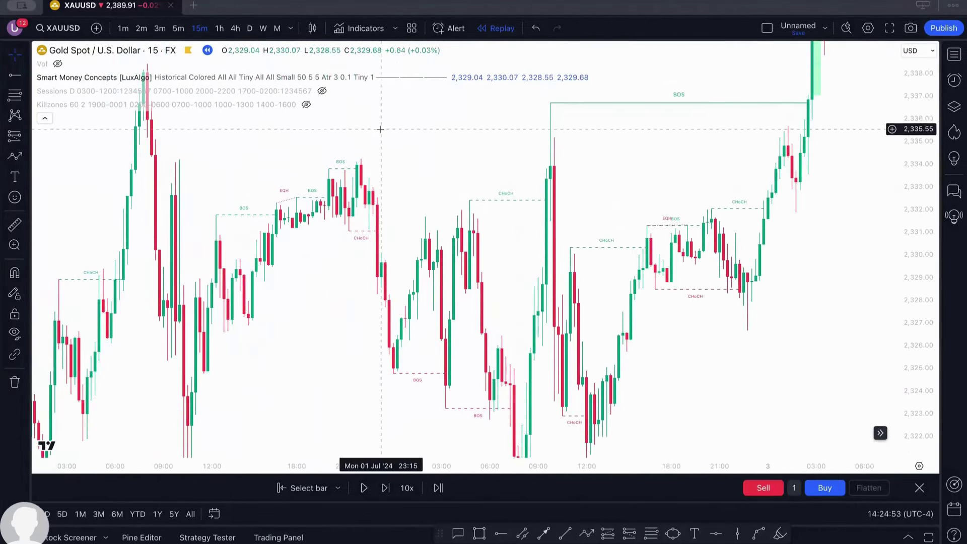
left_click_drag(471, 389, 375, 296)
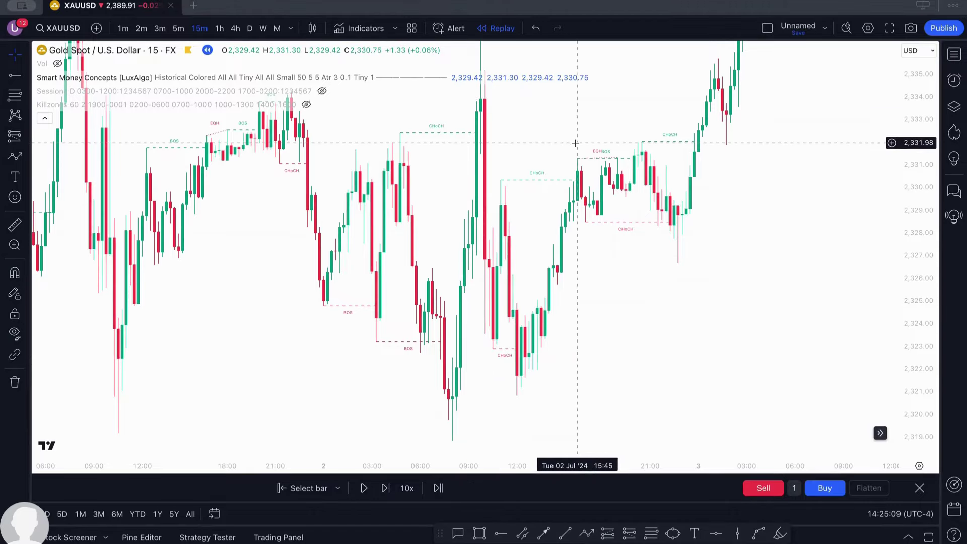
left_click_drag(166, 206, 373, 206)
left_click_drag(311, 207, 446, 207)
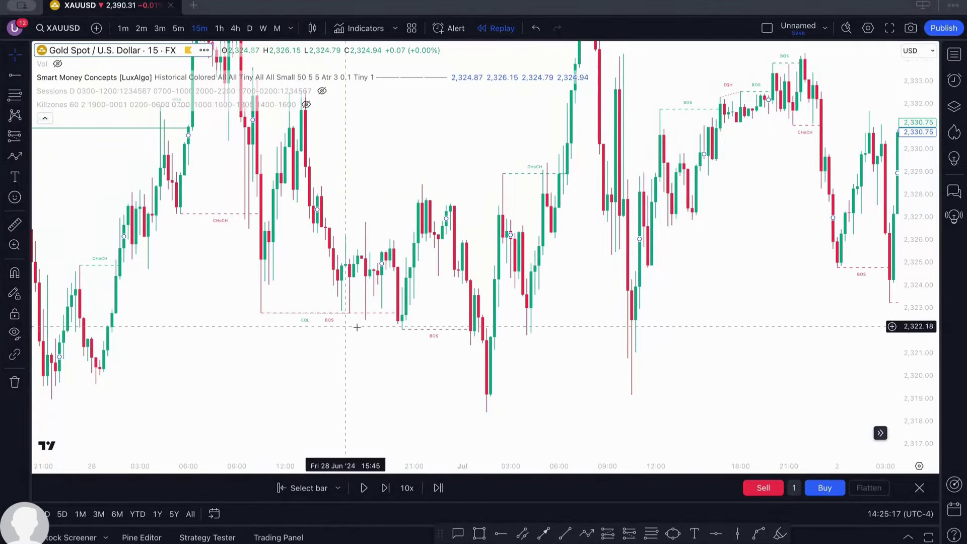
left_click_drag(169, 249, 323, 207)
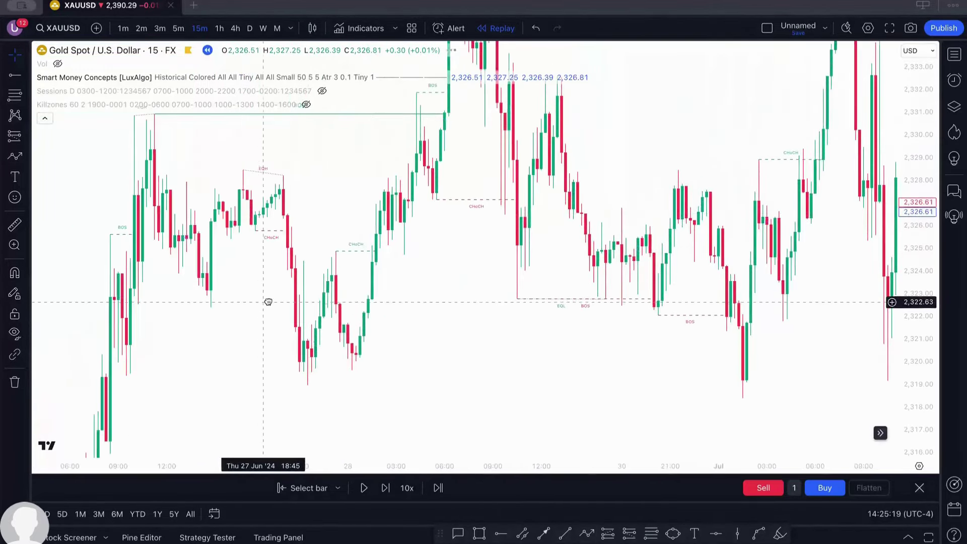
left_click_drag(267, 302, 457, 231)
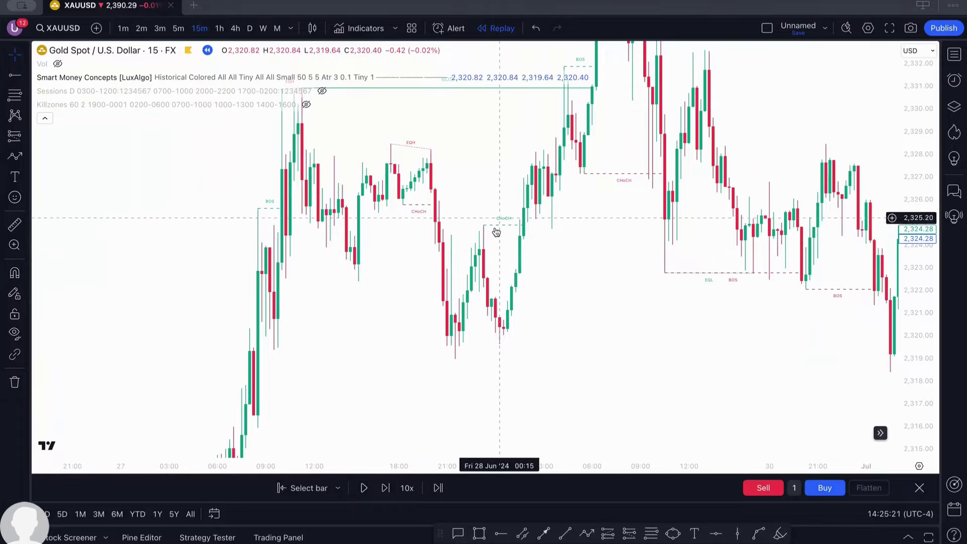
left_click_drag(296, 237, 262, 62)
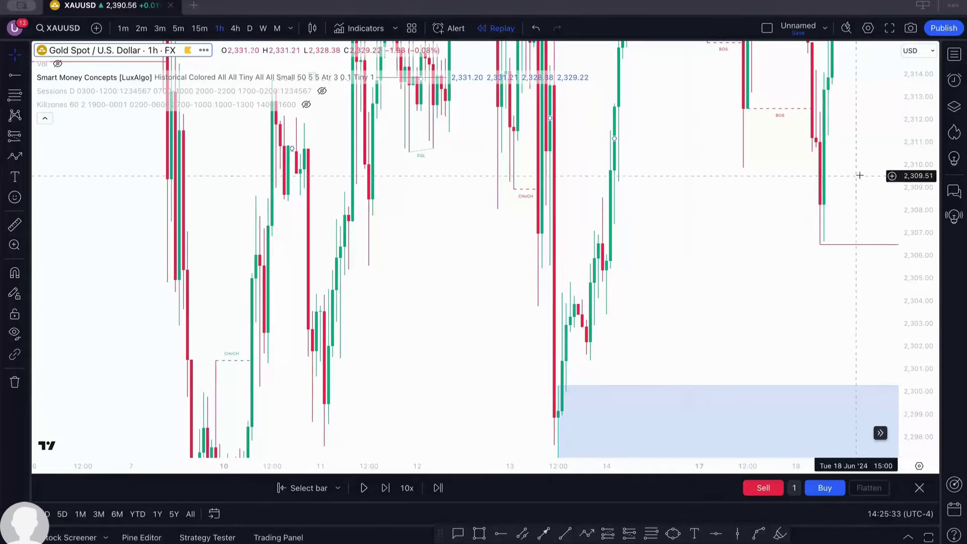
Pan and zoom the 1-hour chart to show 20 Jun through early July
left_click_drag(576, 271, 351, 268)
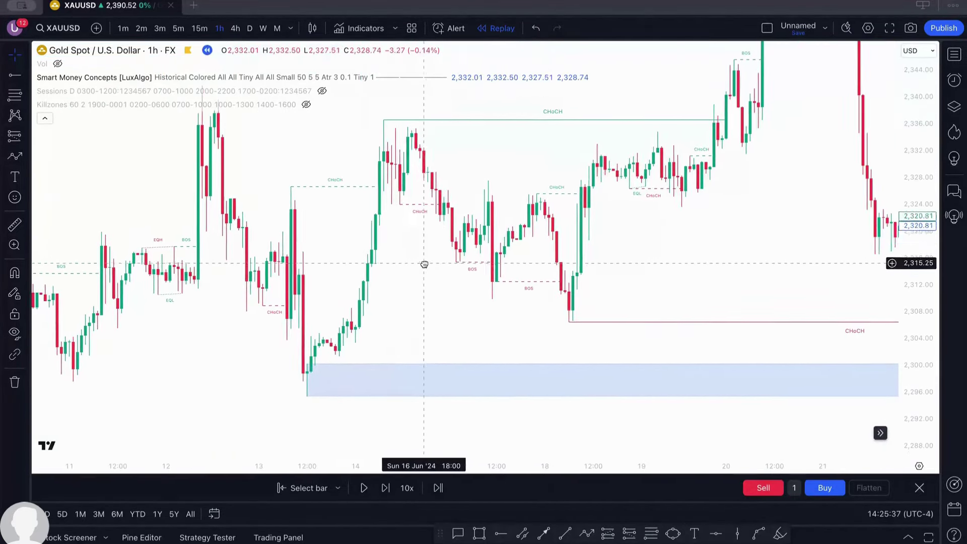
left_click_drag(424, 264, 426, 264)
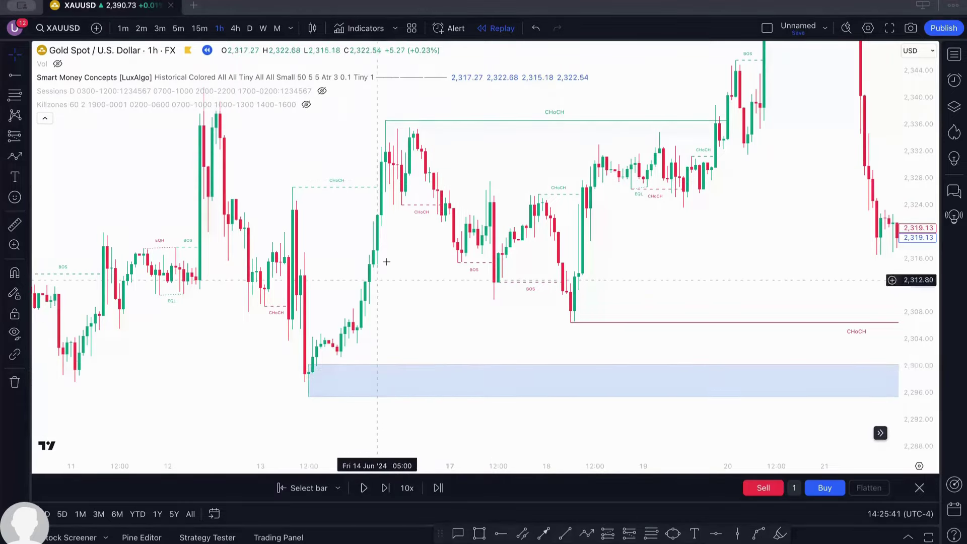
left_click_drag(789, 206, 508, 255)
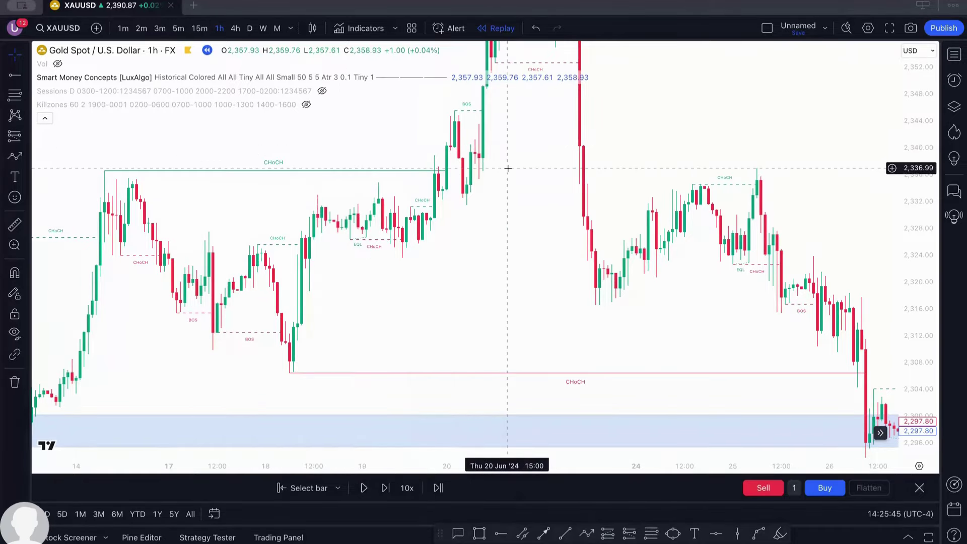
left_click_drag(507, 168, 324, 376)
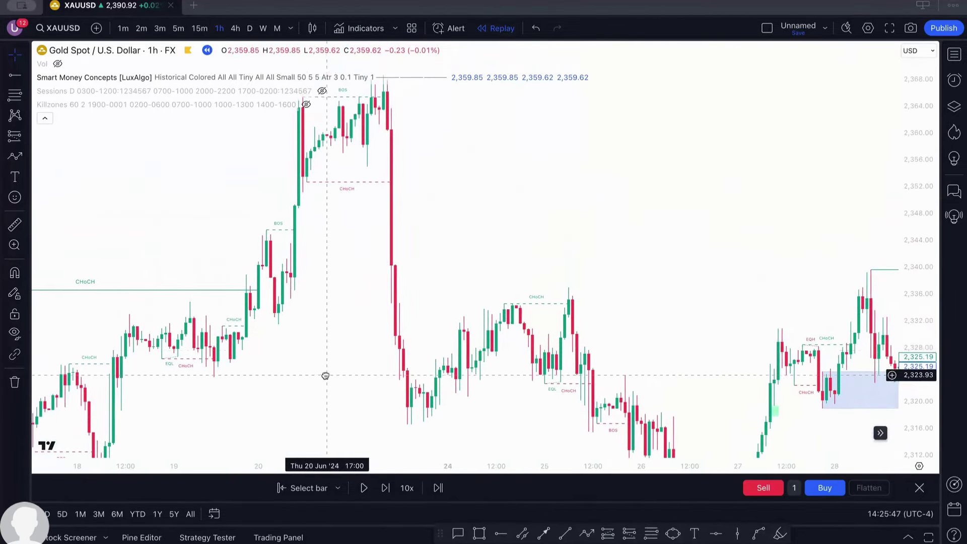
left_click_drag(283, 289, 388, 201)
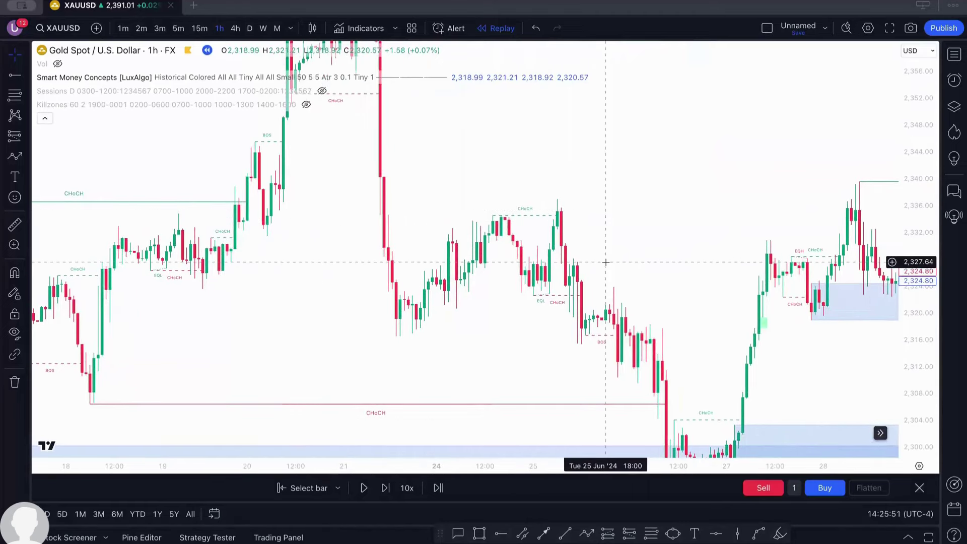
left_click_drag(599, 261, 428, 190)
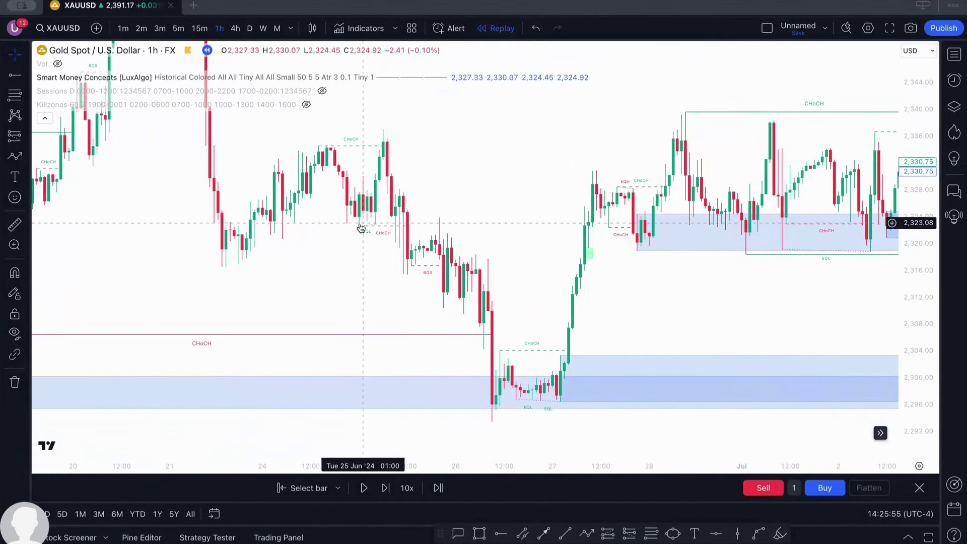
scroll(503, 266, "down", 2)
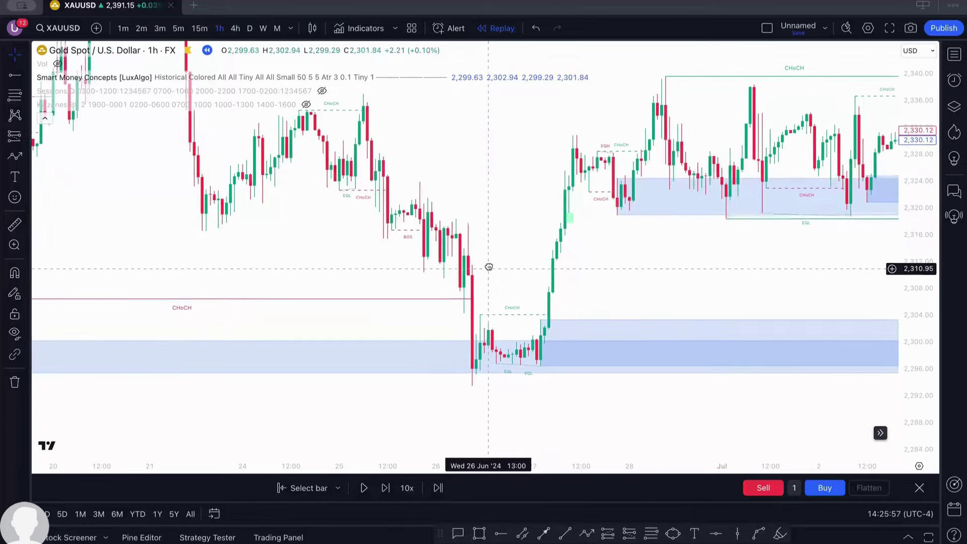
scroll(383, 319, "down", 3)
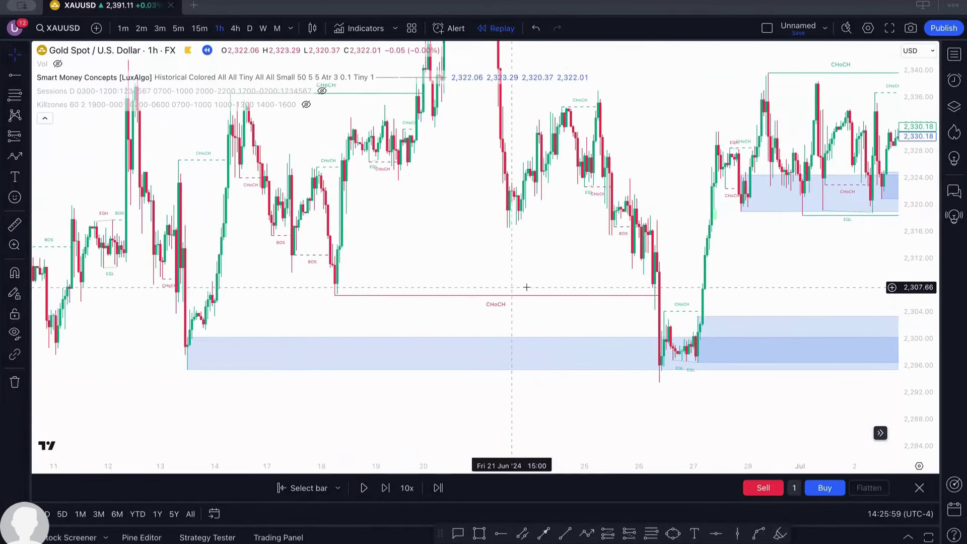
Center the late-June CHoCH lines and blue order-block zones on the 1-hour chart
left_click_drag(702, 272, 392, 382)
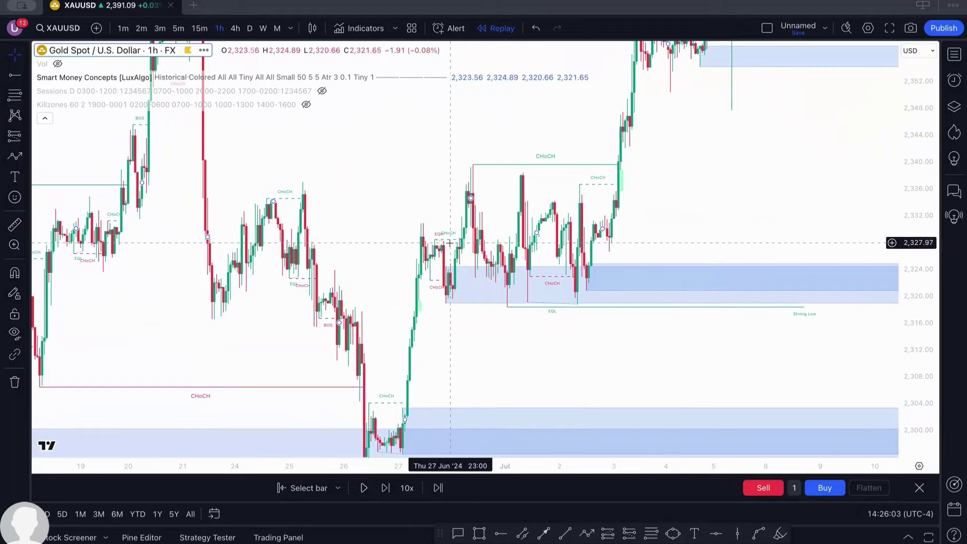
left_click_drag(518, 218, 302, 272)
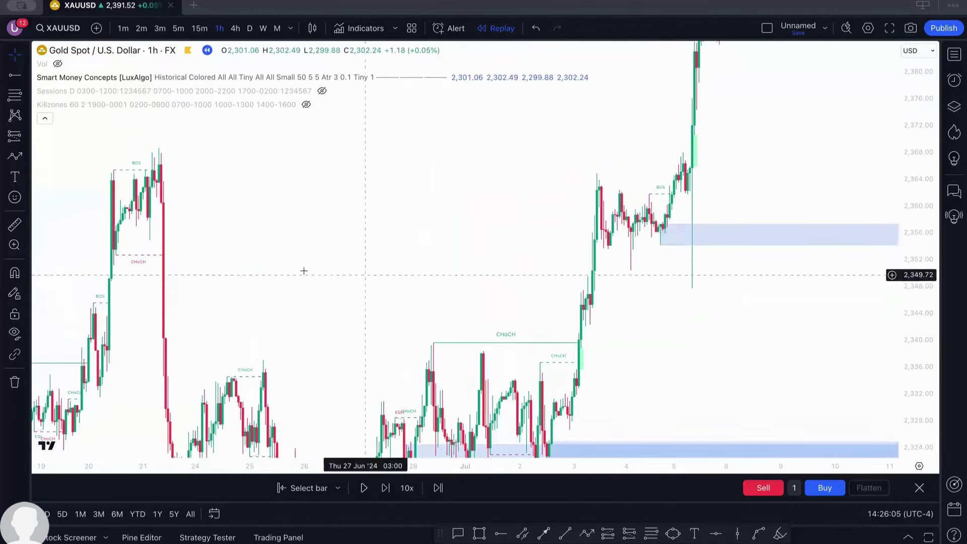
left_click_drag(421, 289, 351, 282)
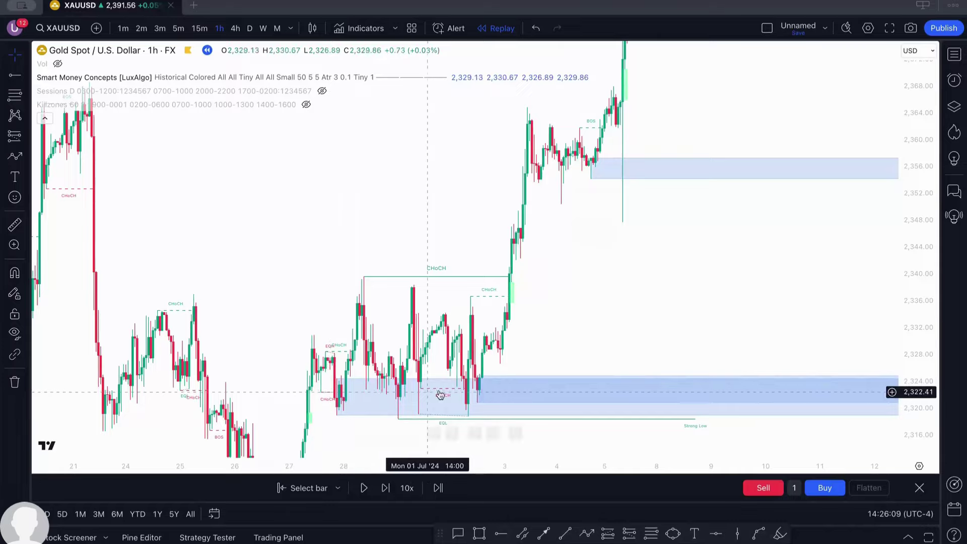
left_click_drag(592, 171, 712, 192)
left_click_drag(200, 363, 276, 245)
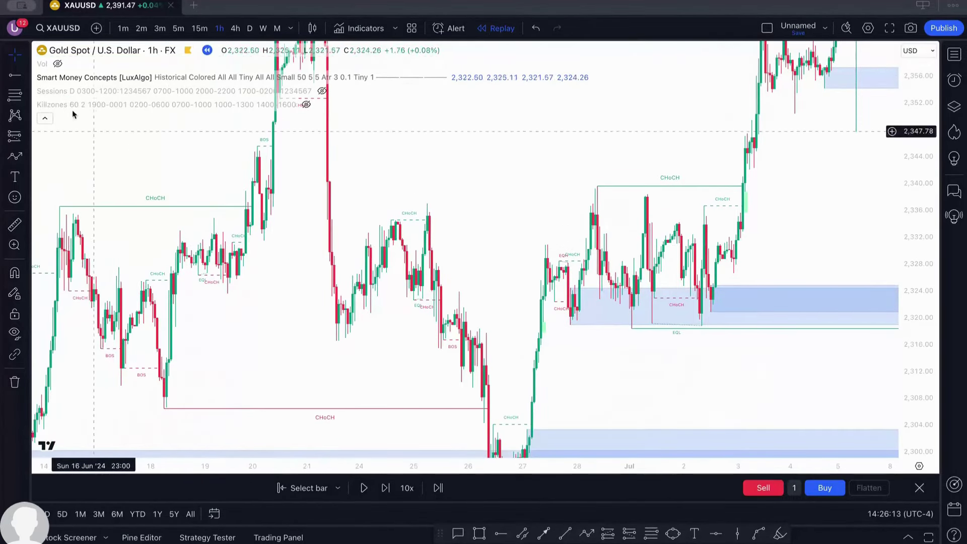
left_click(360, 31)
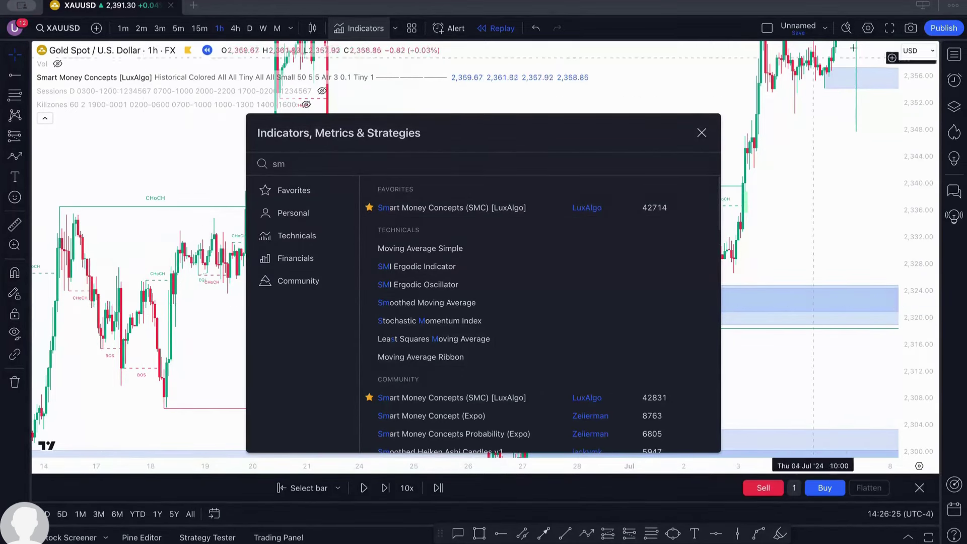
left_click(700, 133)
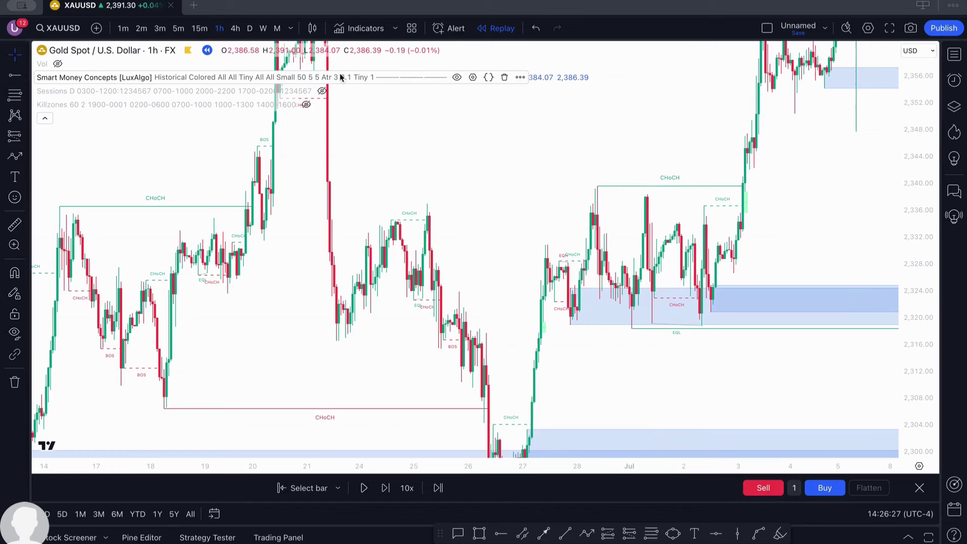
left_click(472, 77)
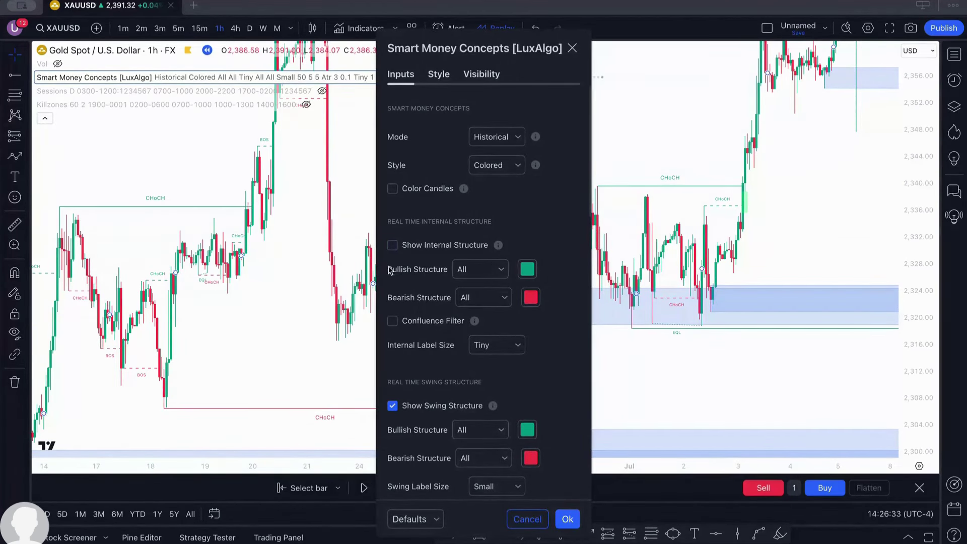
Close the Smart Money Concepts settings unchanged and pan back through late May to mid June
left_click(570, 520)
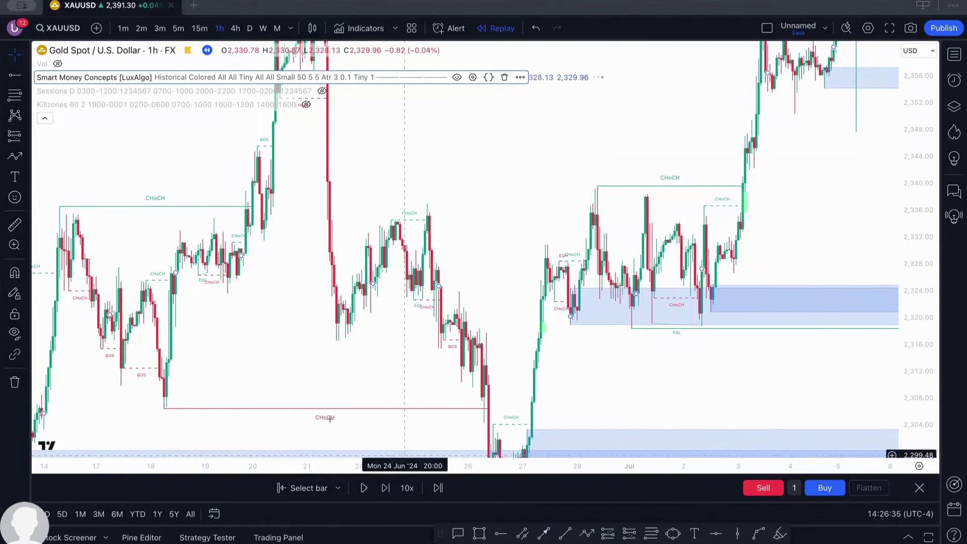
left_click_drag(242, 291, 411, 239)
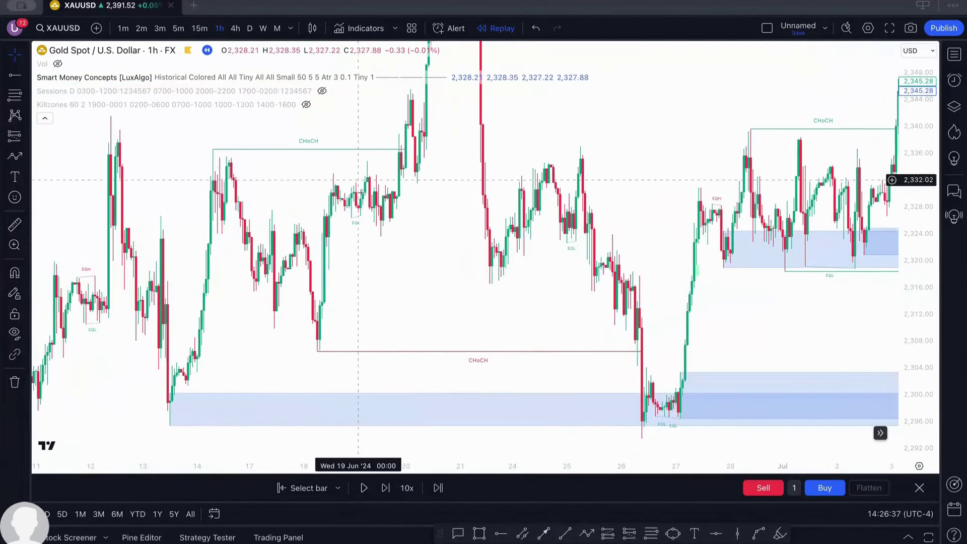
left_click_drag(126, 281, 450, 196)
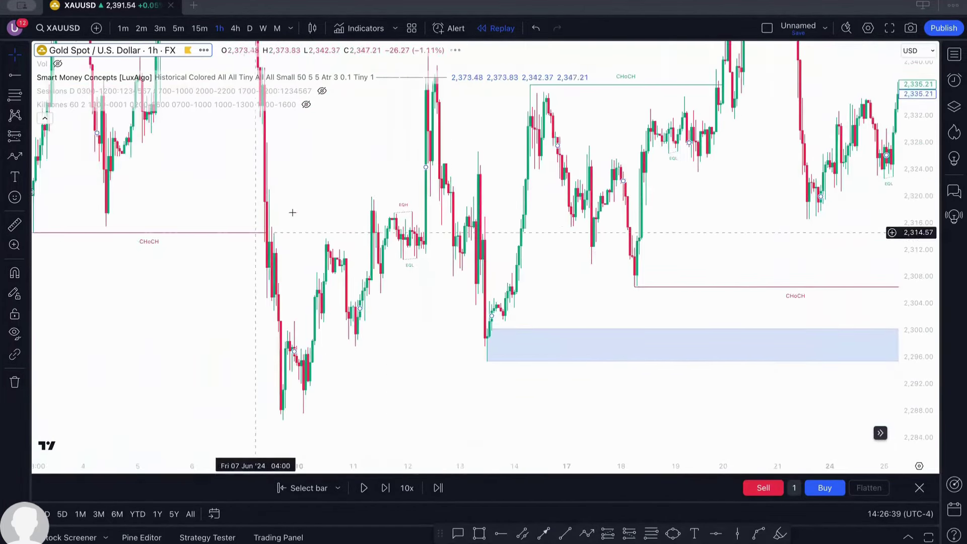
left_click_drag(557, 133, 623, 344)
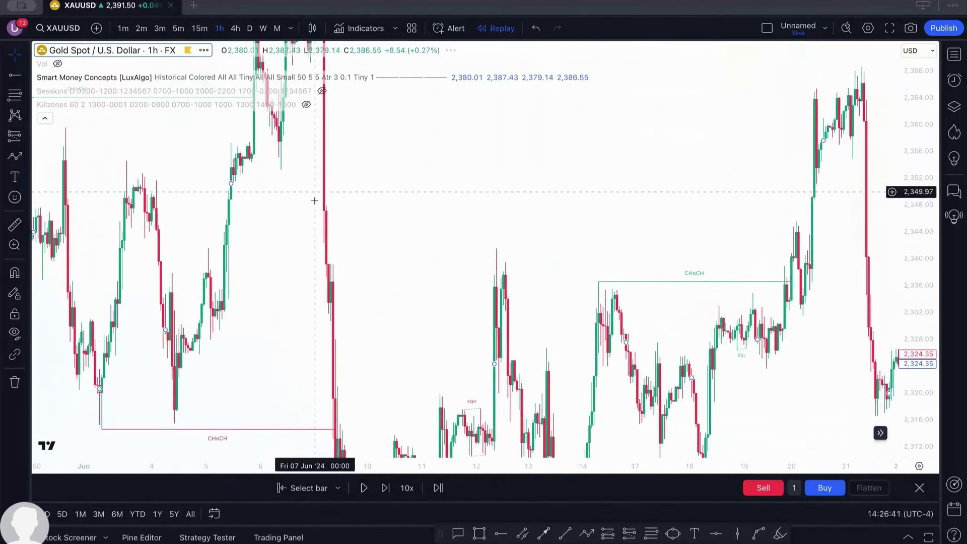
left_click_drag(468, 194, 859, 302)
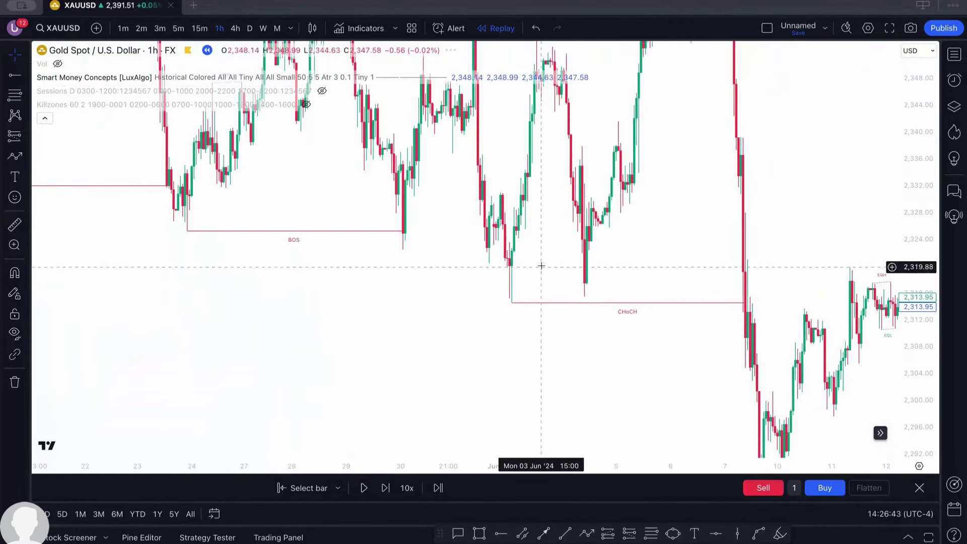
left_click_drag(430, 201, 167, 385)
Return to the 14 June–8 July candles and reopen the Smart Money Concepts settings
left_click_drag(831, 287, 252, 202)
left_click_drag(832, 246, 562, 181)
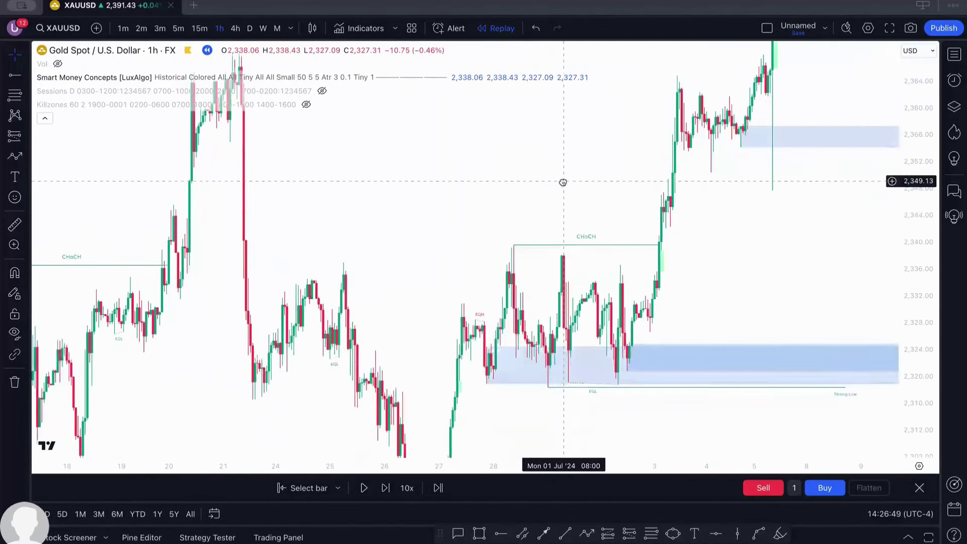
left_click_drag(277, 218, 378, 262)
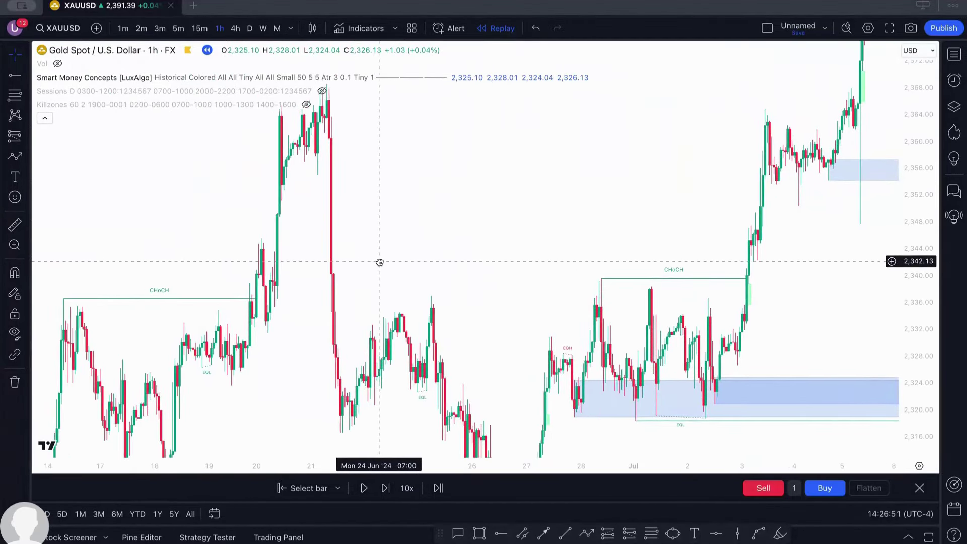
left_click(472, 77)
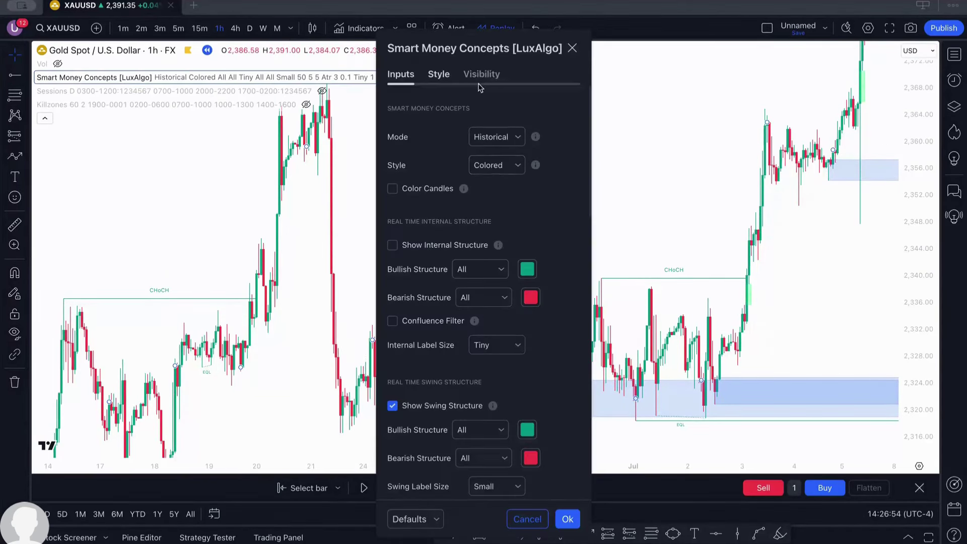